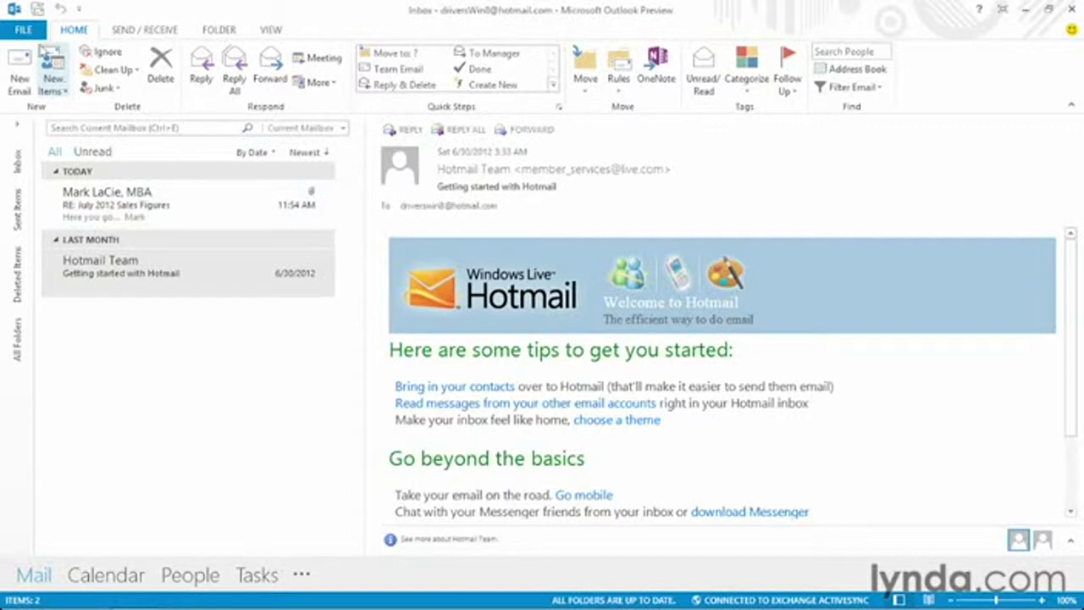
Step: Open the Add Account dialog from the File backstage's Account Information page
{"action": "left_click", "coordinate": [23, 29]}
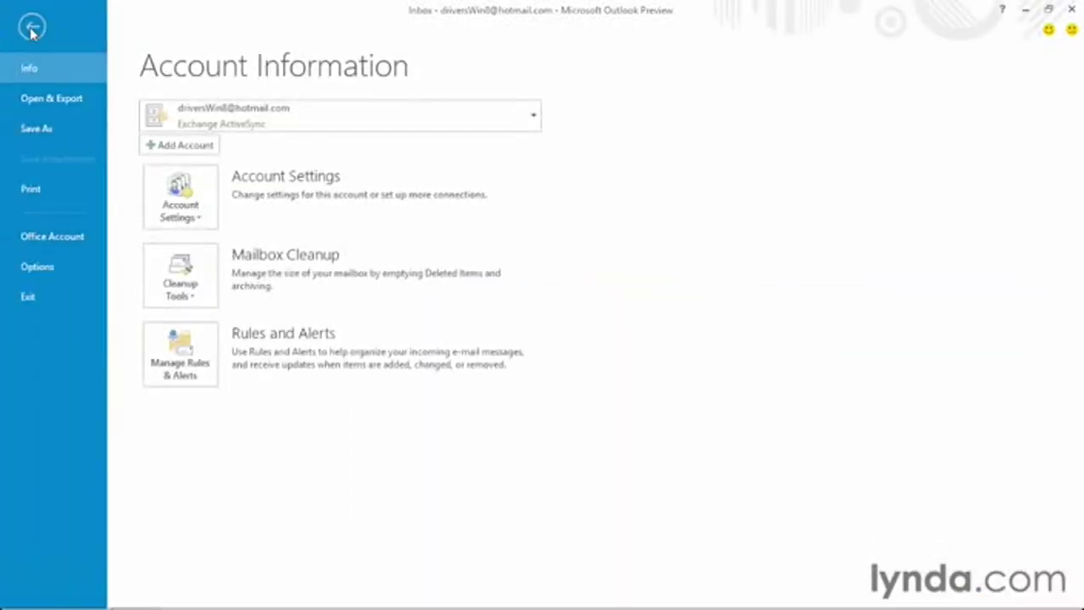
{"action": "key", "text": "Escape"}
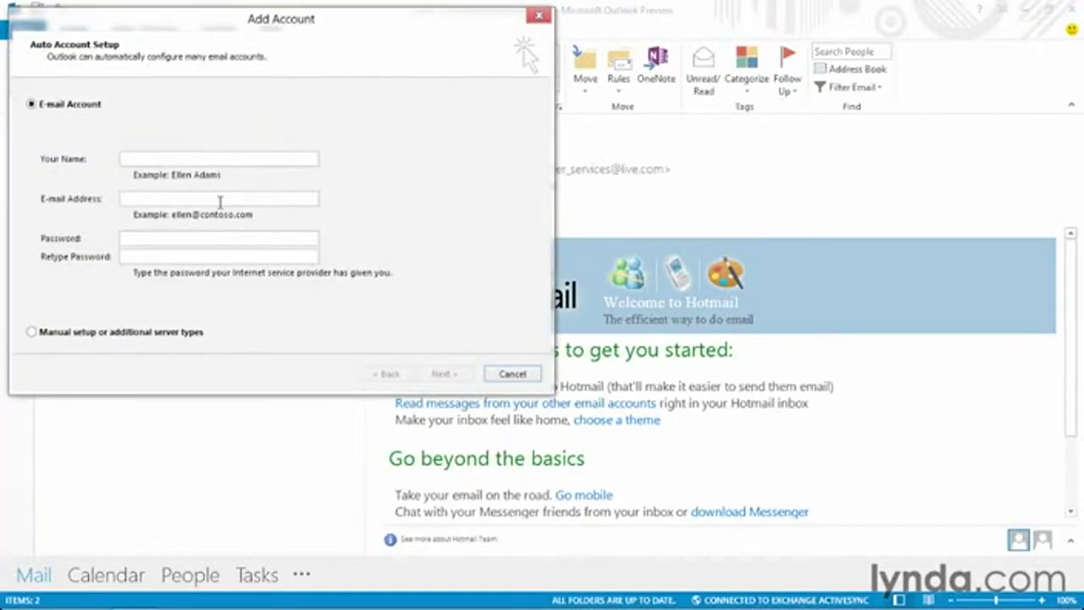
Step: Click into the empty E-mail Address and Password fields, then cancel the Add Account dialog
{"action": "left_click", "coordinate": [221, 201]}
{"action": "left_click", "coordinate": [289, 236]}
{"action": "left_click", "coordinate": [508, 374]}
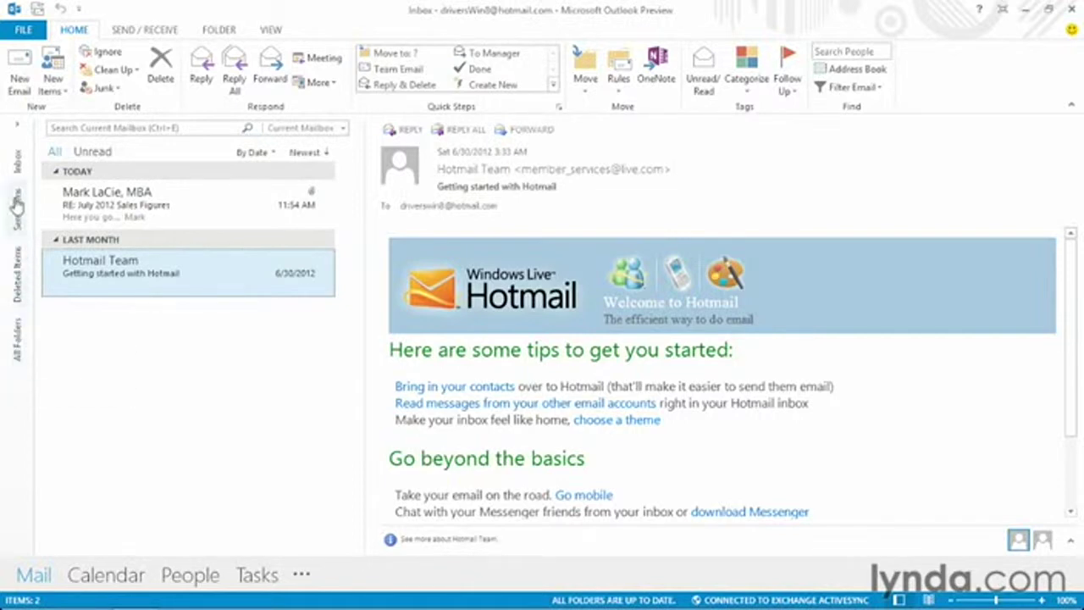
{"action": "left_click", "coordinate": [18, 125]}
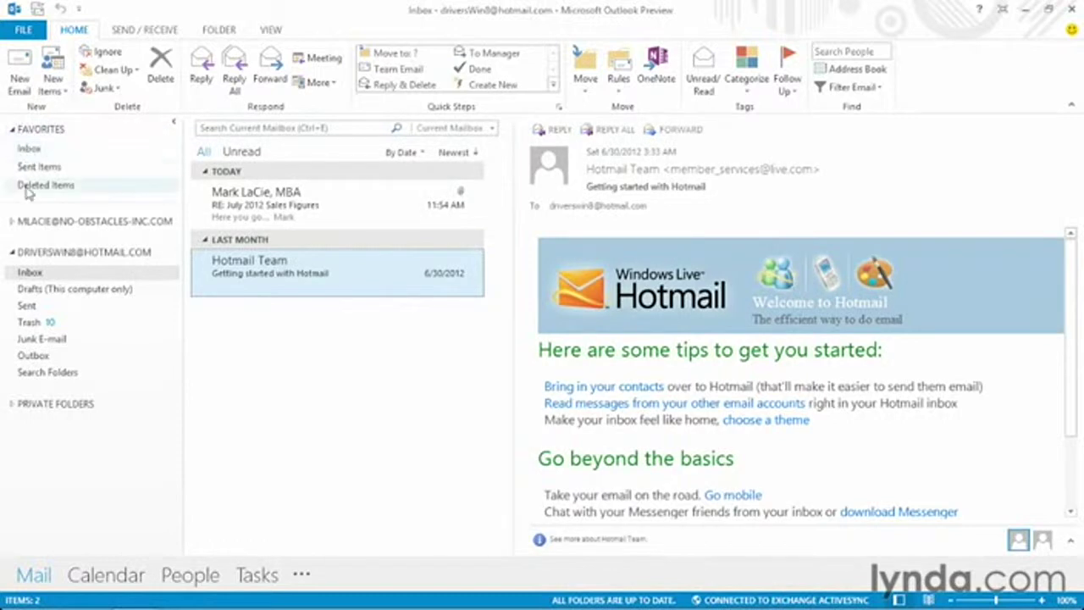
{"action": "left_click", "coordinate": [12, 222]}
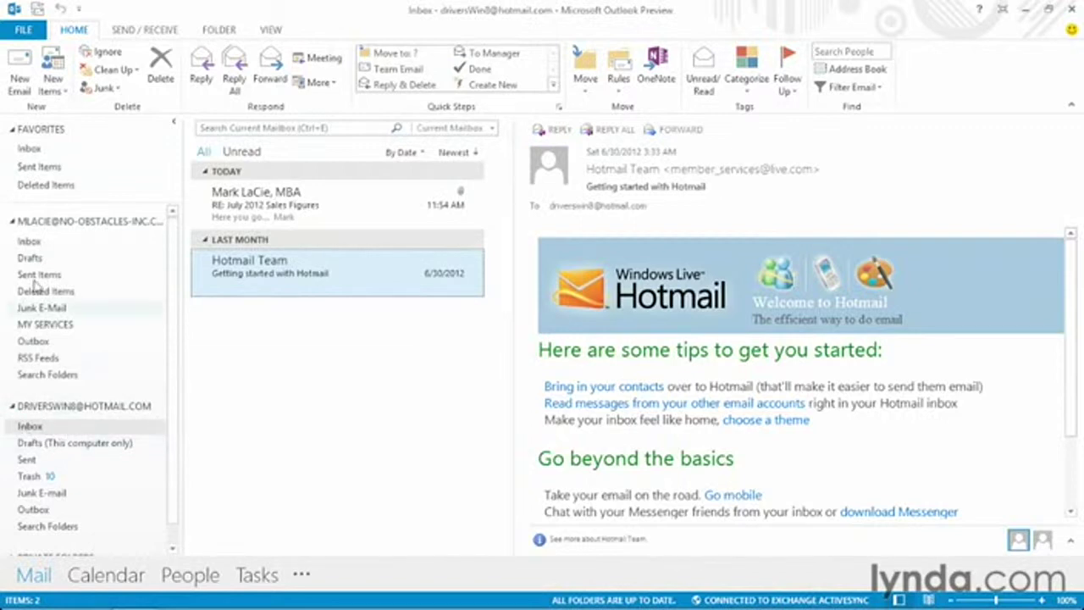
{"action": "left_click", "coordinate": [12, 222]}
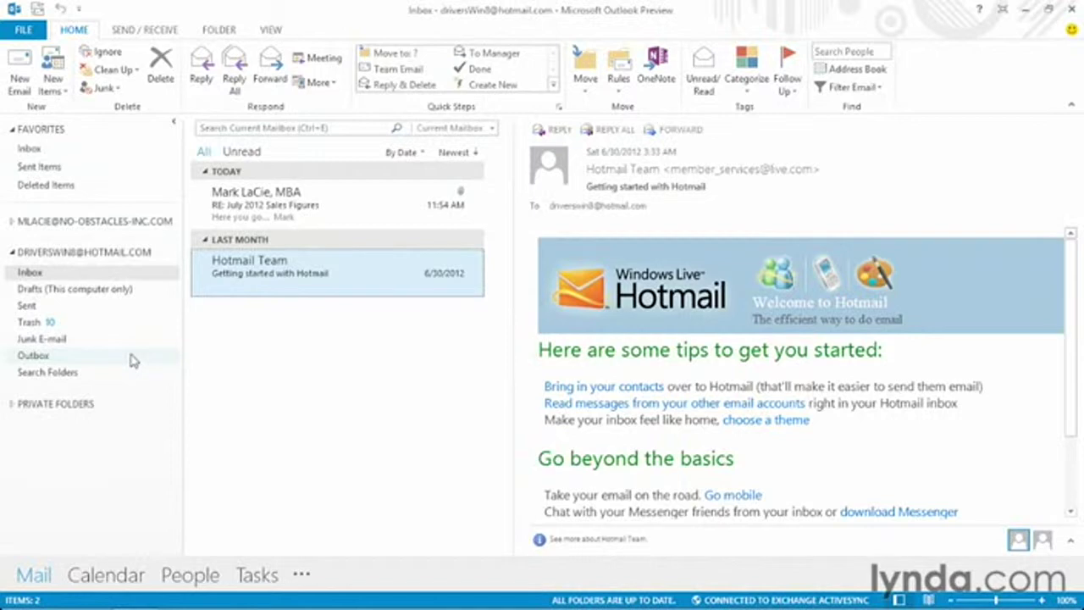
{"action": "left_click", "coordinate": [175, 126]}
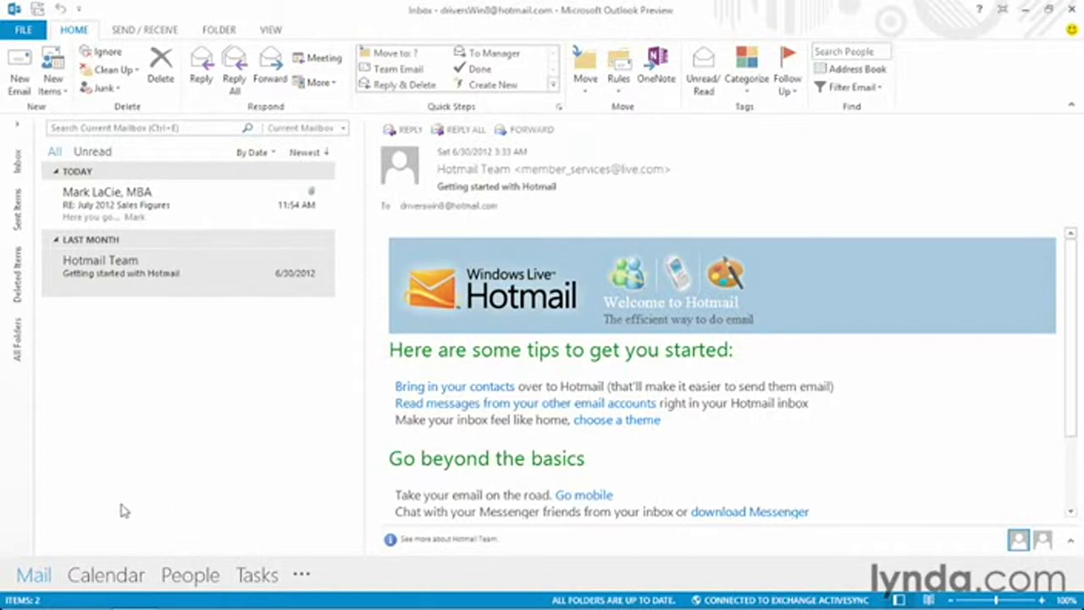
{"action": "mouse_move", "coordinate": [101, 576]}
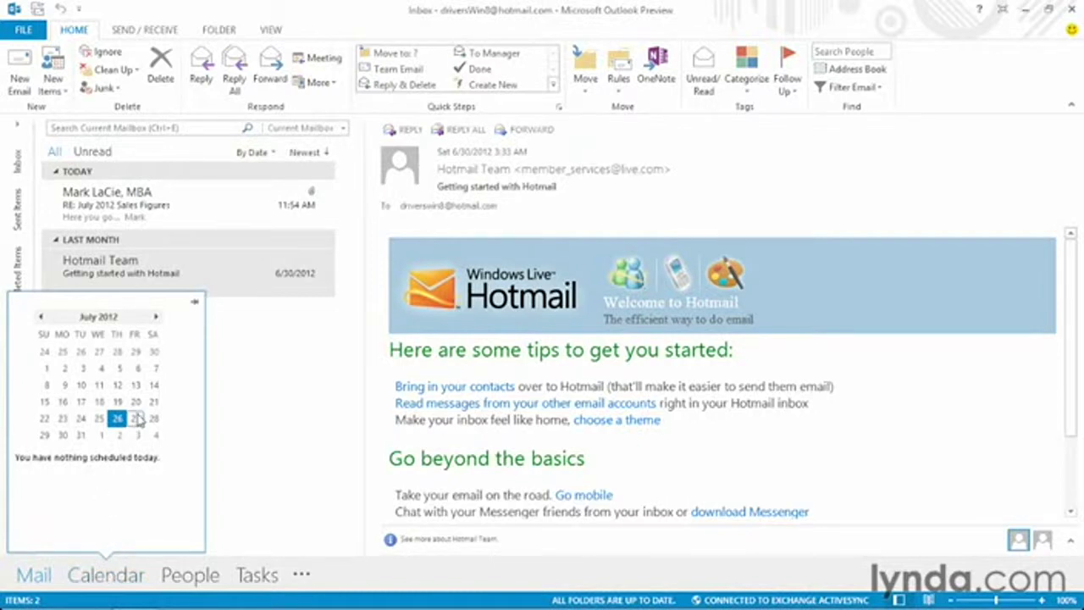
{"action": "left_click", "coordinate": [136, 419]}
{"action": "mouse_move", "coordinate": [138, 482]}
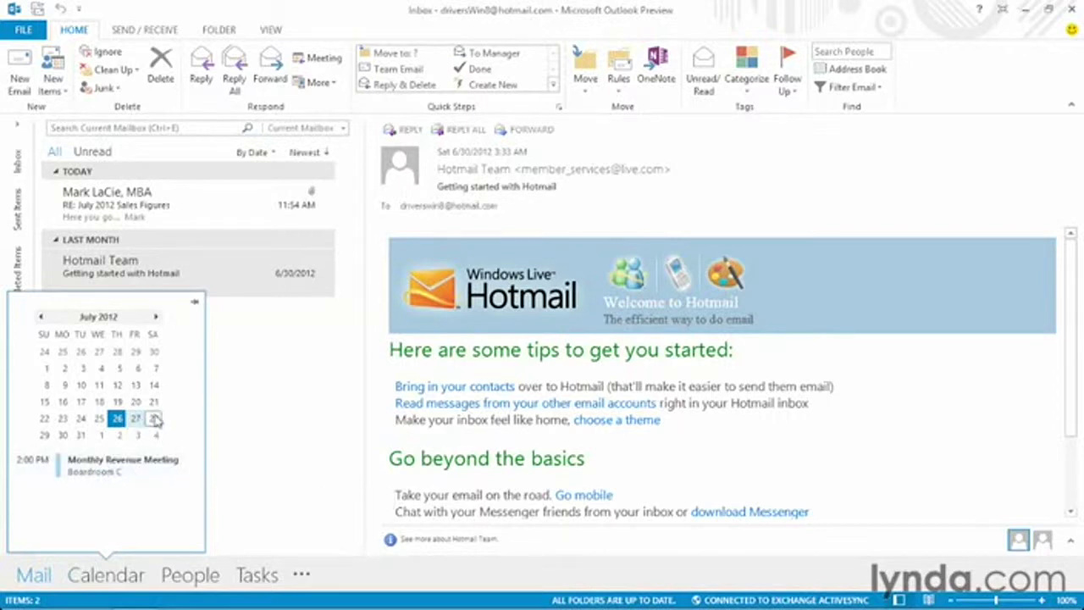
{"action": "left_click", "coordinate": [157, 318]}
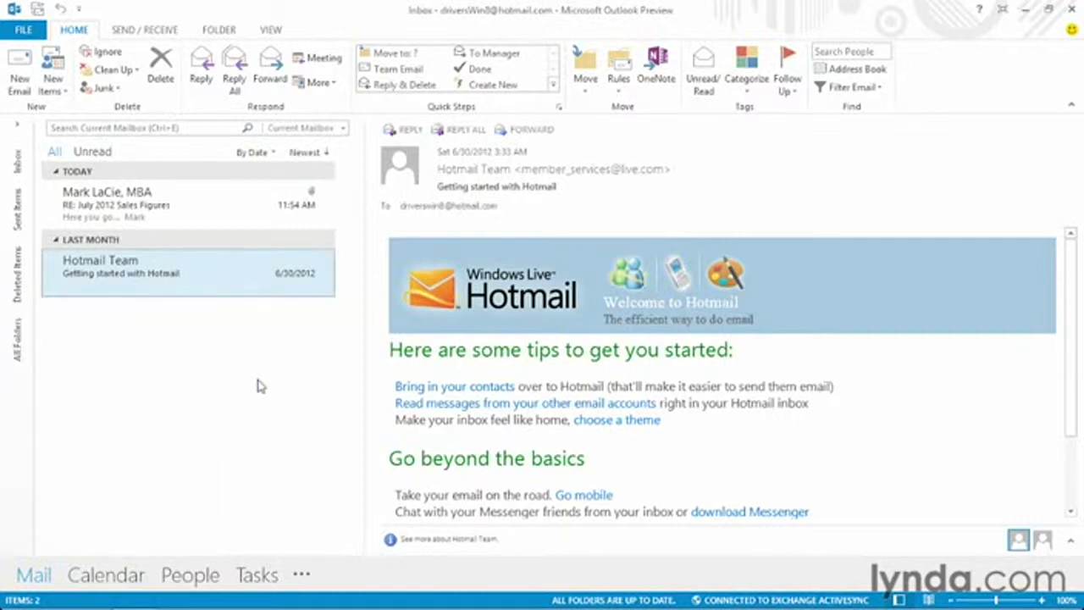
Step: Preview the People favorites and contact cards, then open the RE: July 2012 Sales Figures reply
{"action": "mouse_move", "coordinate": [190, 575]}
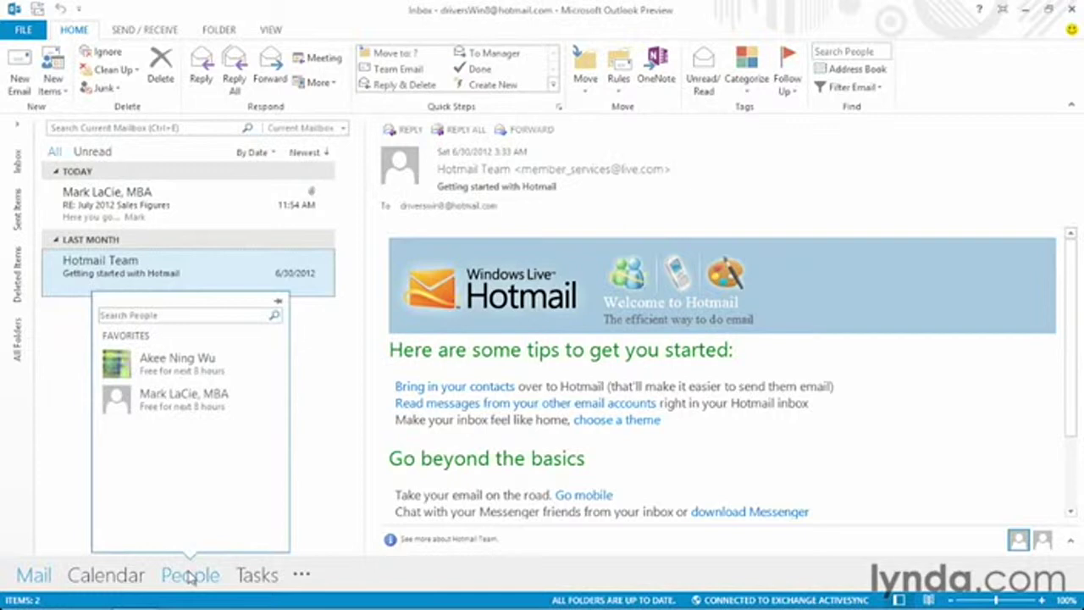
{"action": "mouse_move", "coordinate": [176, 407]}
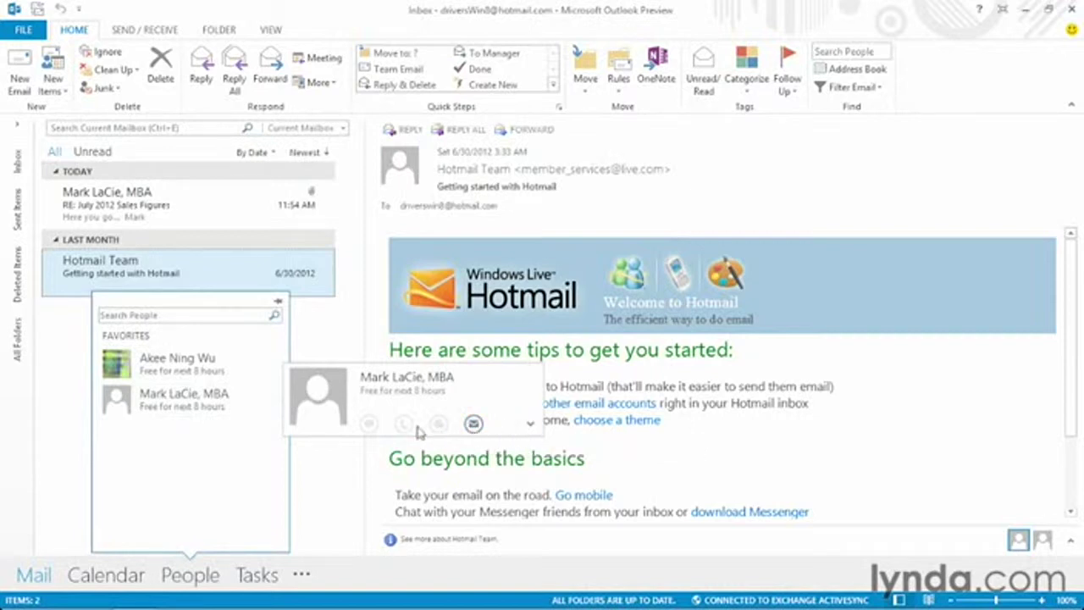
{"action": "mouse_move", "coordinate": [207, 370]}
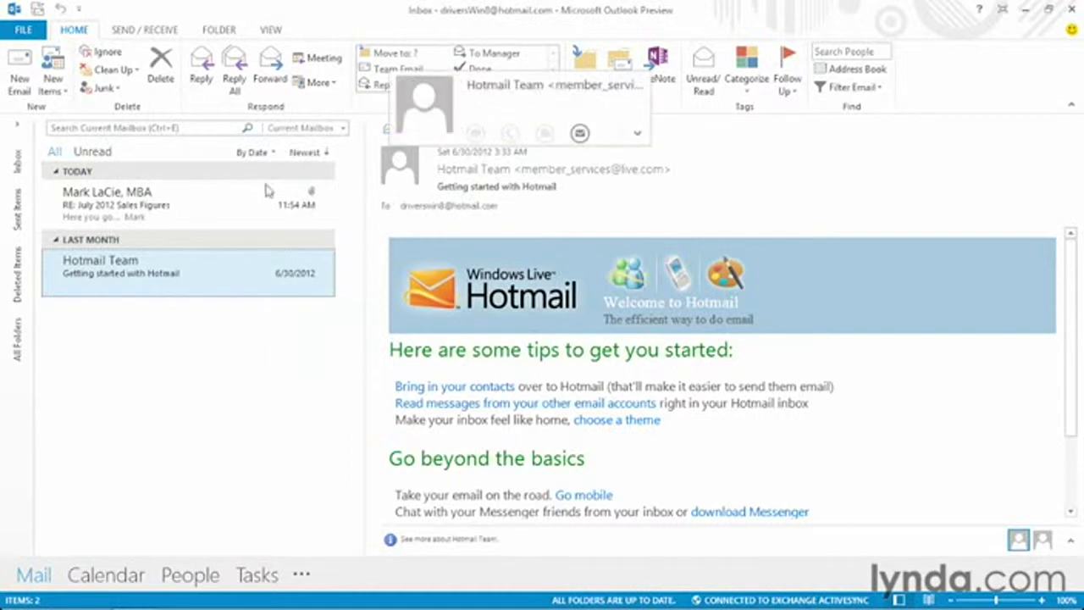
{"action": "left_click", "coordinate": [165, 202]}
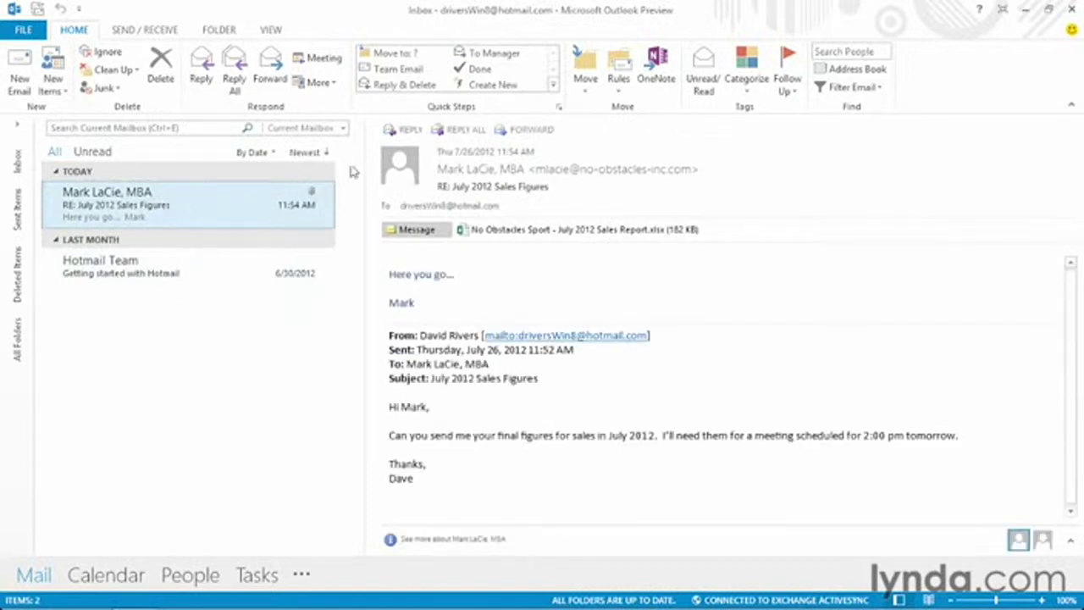
Step: Start an inline reply to the July 2012 Sales Figures message, then discard it
{"action": "left_click", "coordinate": [410, 129]}
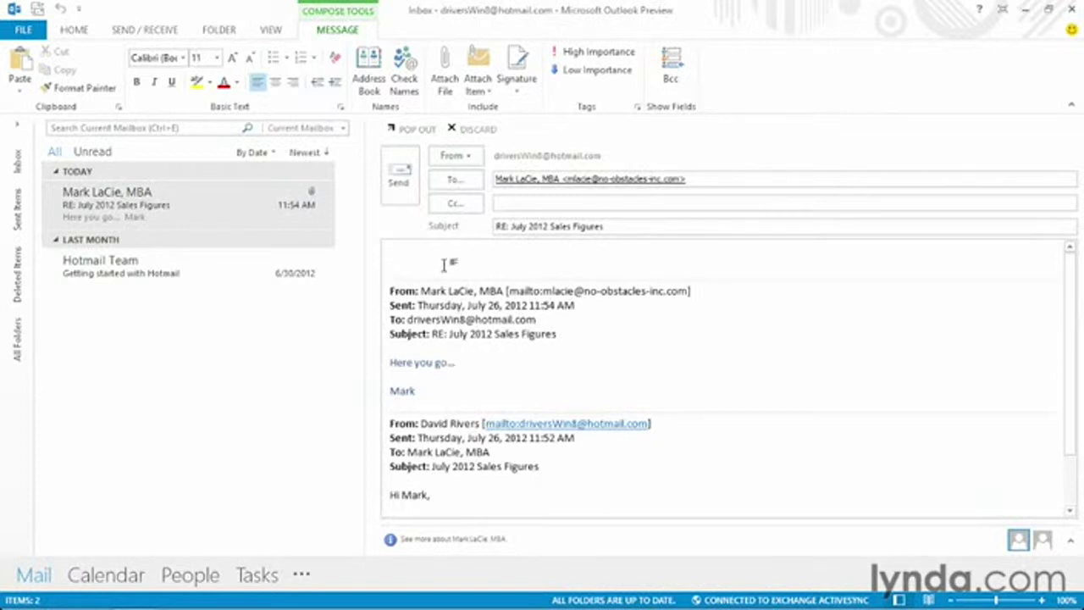
{"action": "left_click", "coordinate": [476, 129]}
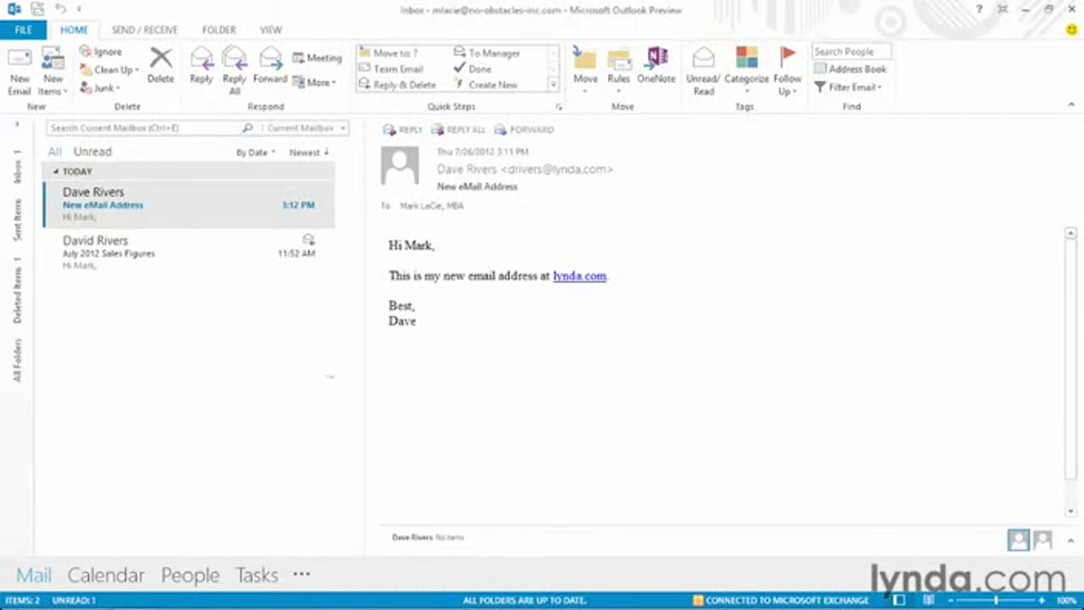
Step: Show the Account Settings dropdown on the Exchange account's Account Information page
{"action": "left_click", "coordinate": [26, 32]}
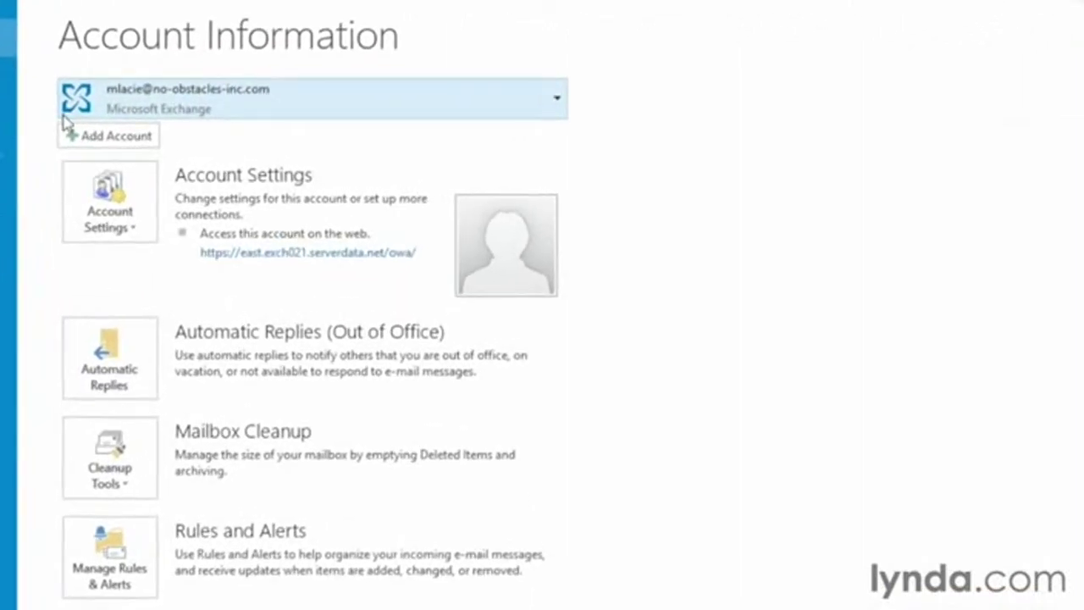
{"action": "left_click", "coordinate": [95, 236]}
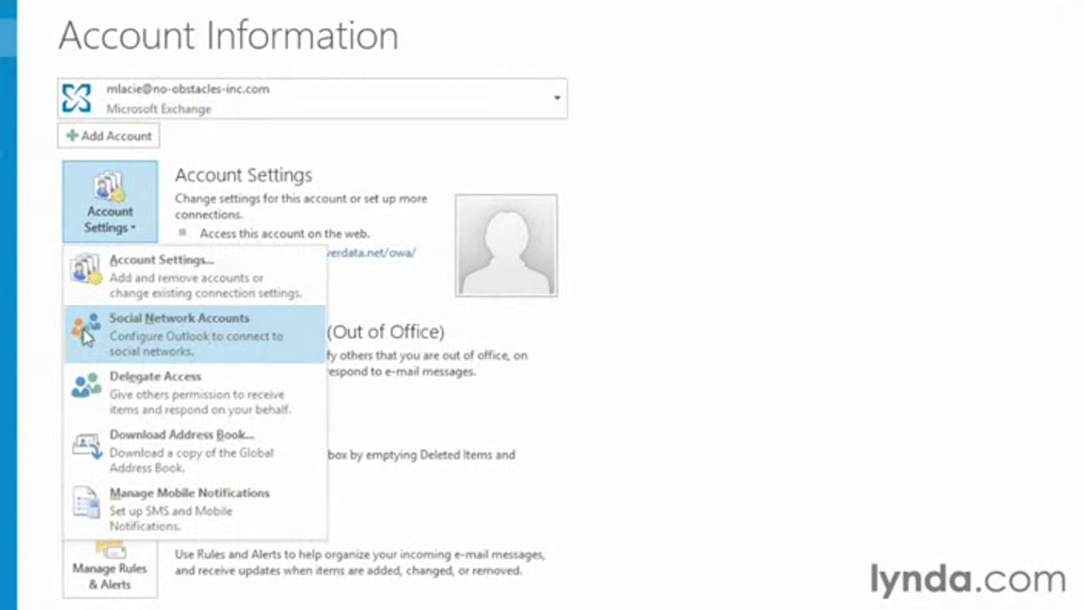
Step: In Social Network Accounts, tick Facebook, enter the account's e-mail and password, and connect
{"action": "left_click", "coordinate": [85, 334]}
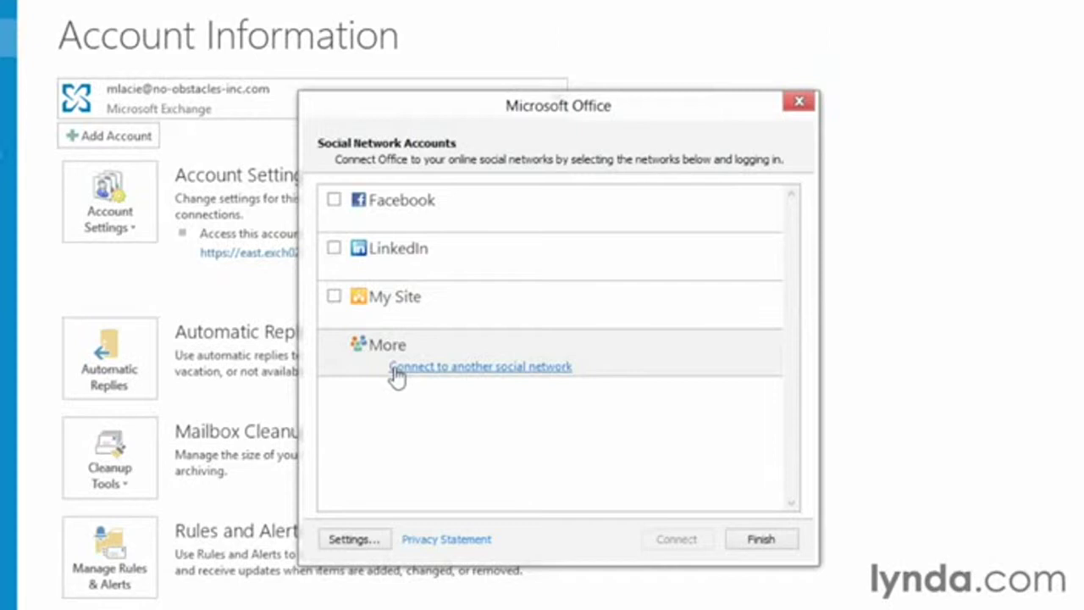
{"action": "left_click", "coordinate": [394, 370]}
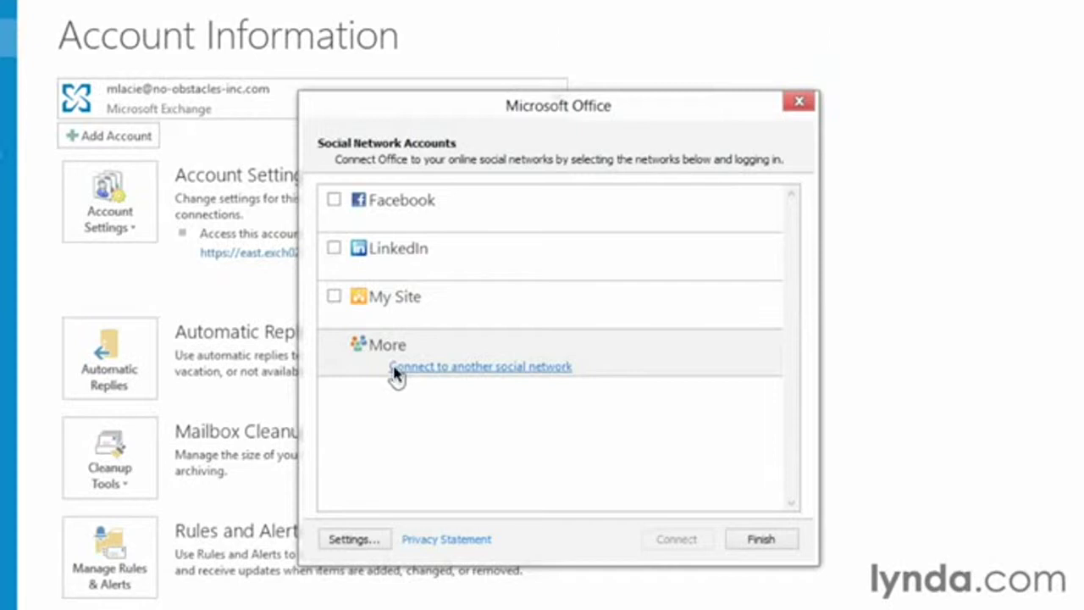
{"action": "left_click", "coordinate": [334, 202]}
{"action": "left_click", "coordinate": [334, 201]}
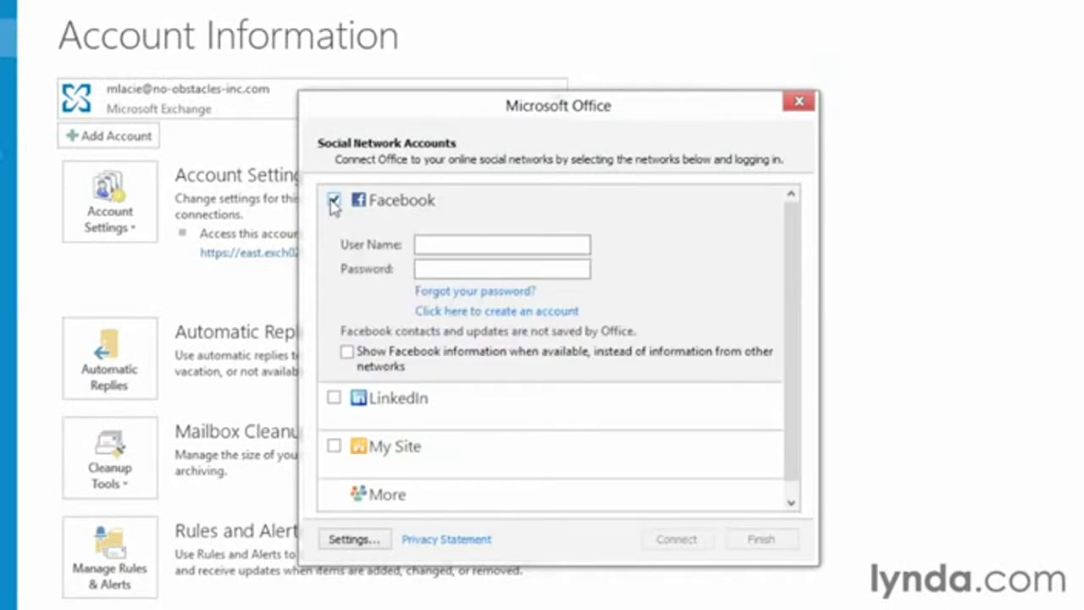
{"action": "left_click", "coordinate": [511, 244]}
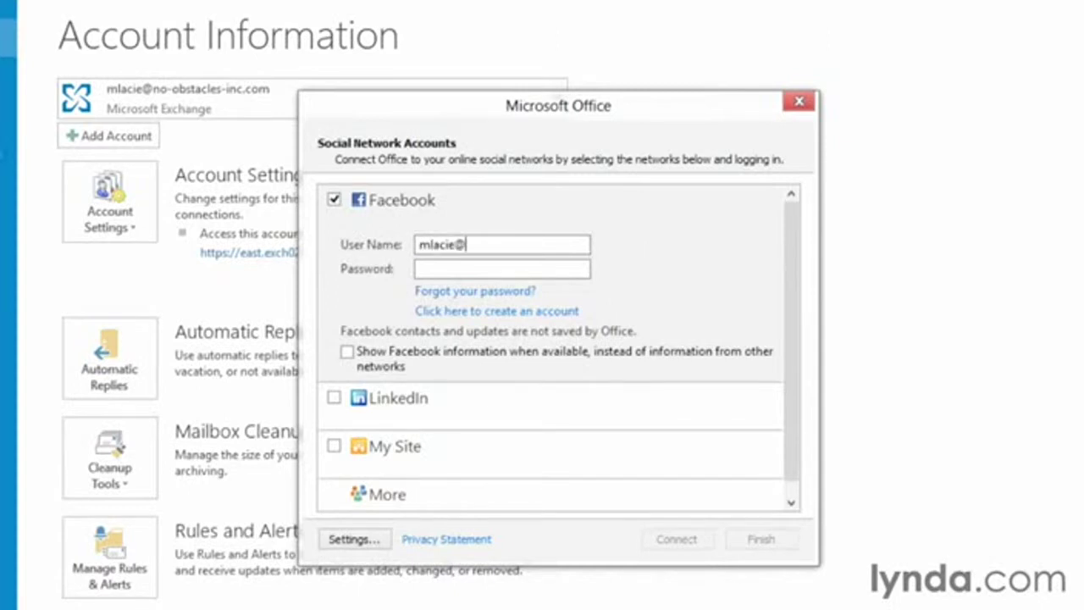
{"action": "key", "text": "Tab"}
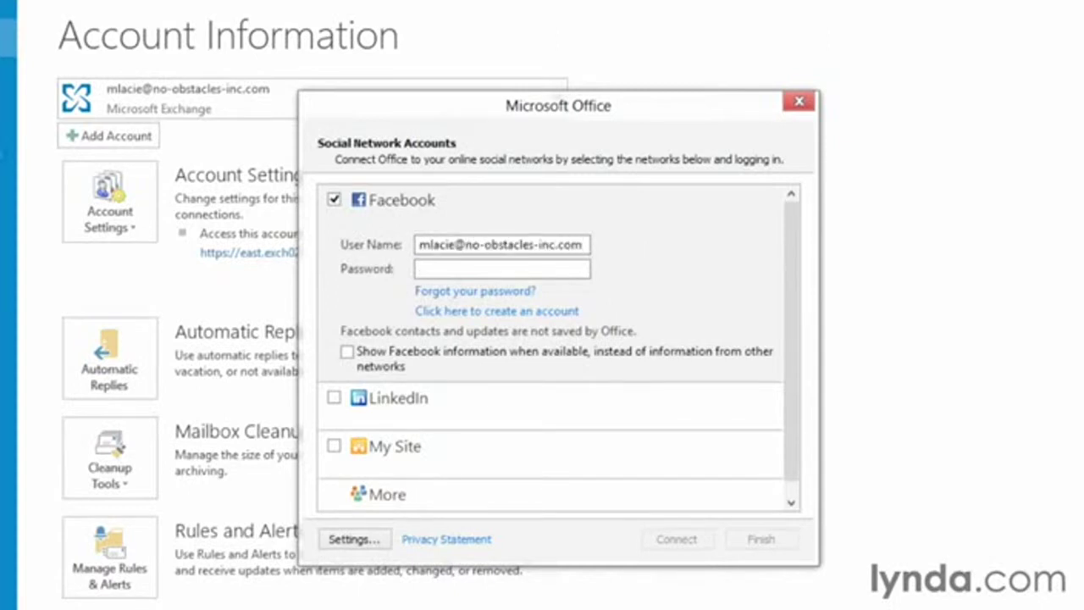
{"action": "type", "text": "••••••••••••••"}
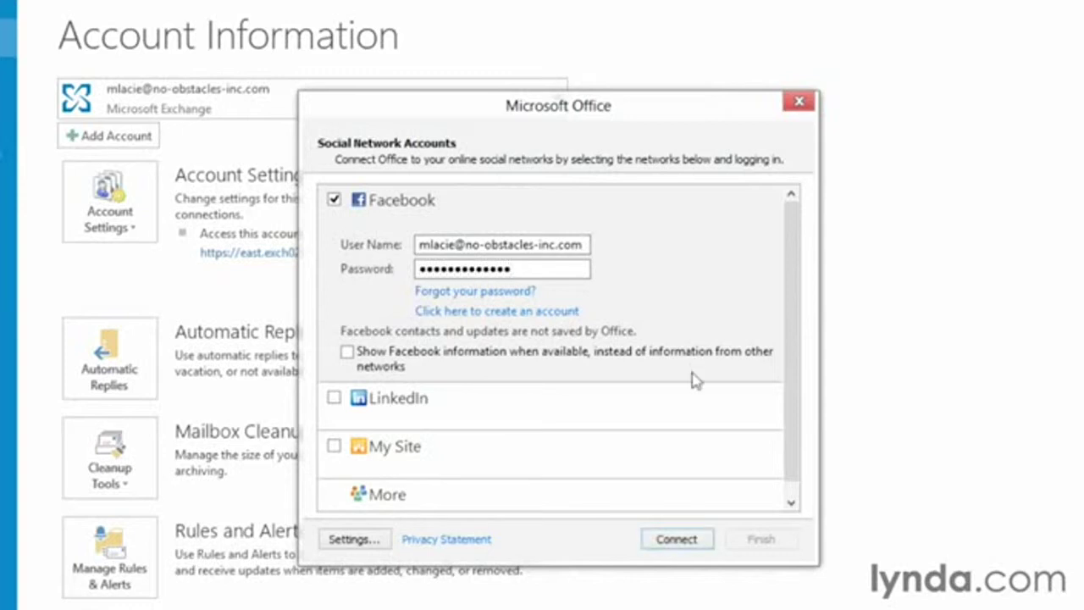
{"action": "left_click", "coordinate": [675, 540]}
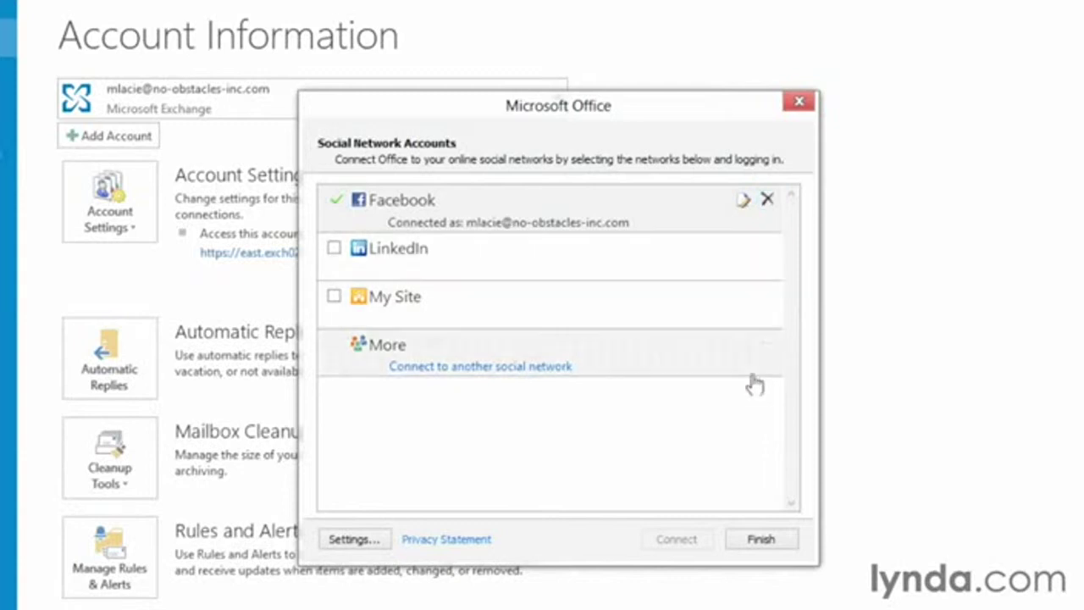
Step: Finish the Facebook connection and close the Congratulations confirmation
{"action": "left_click", "coordinate": [750, 541]}
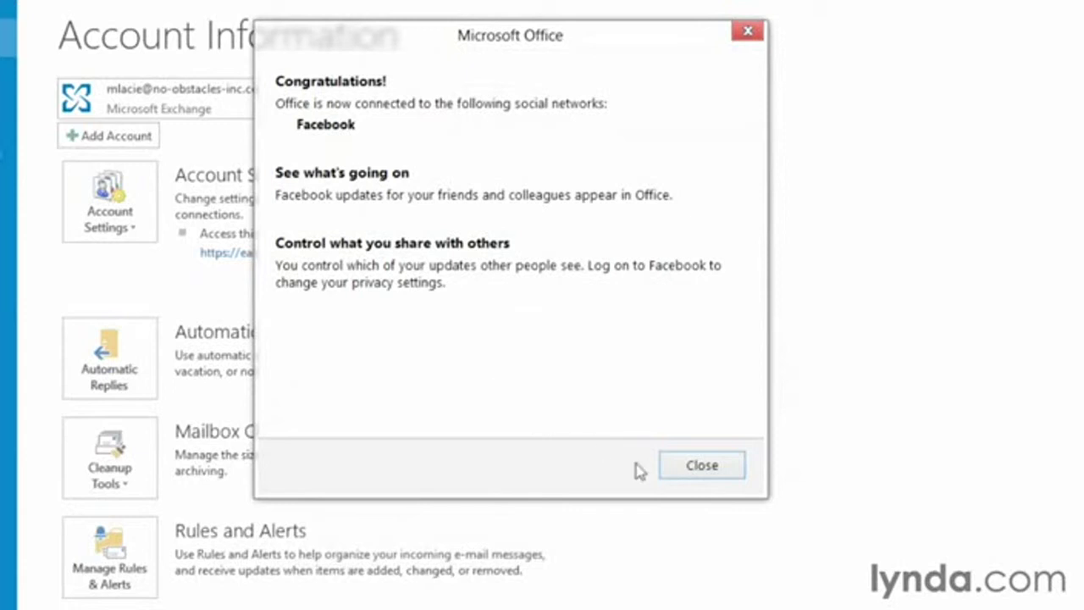
{"action": "left_click", "coordinate": [708, 468]}
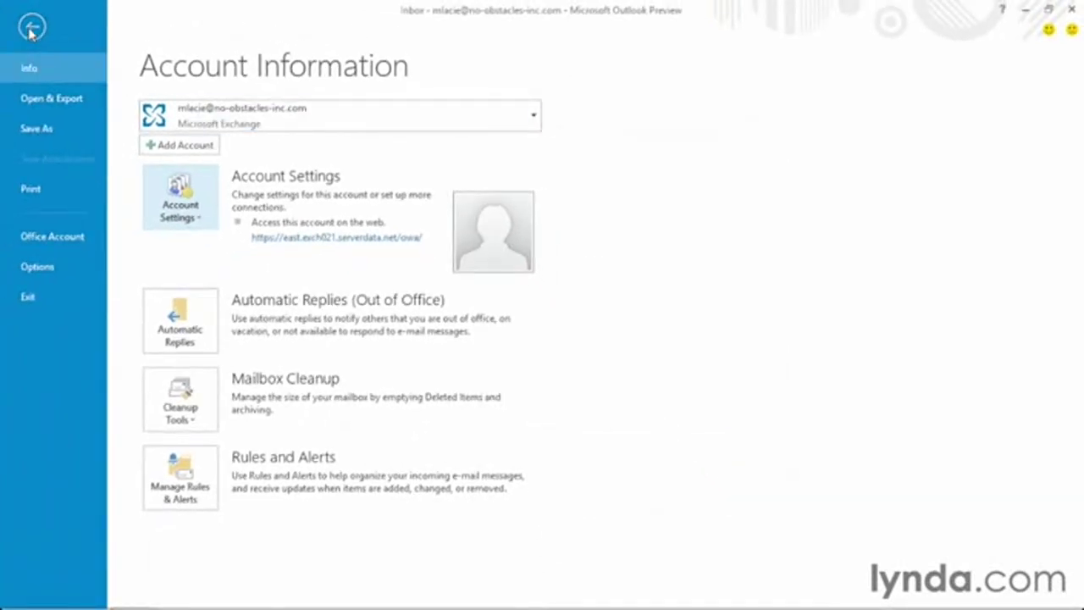
Step: Back in the Inbox, view the sender's ALL and WHAT'S NEW updates in the People Pane, then collapse it
{"action": "left_click", "coordinate": [31, 28]}
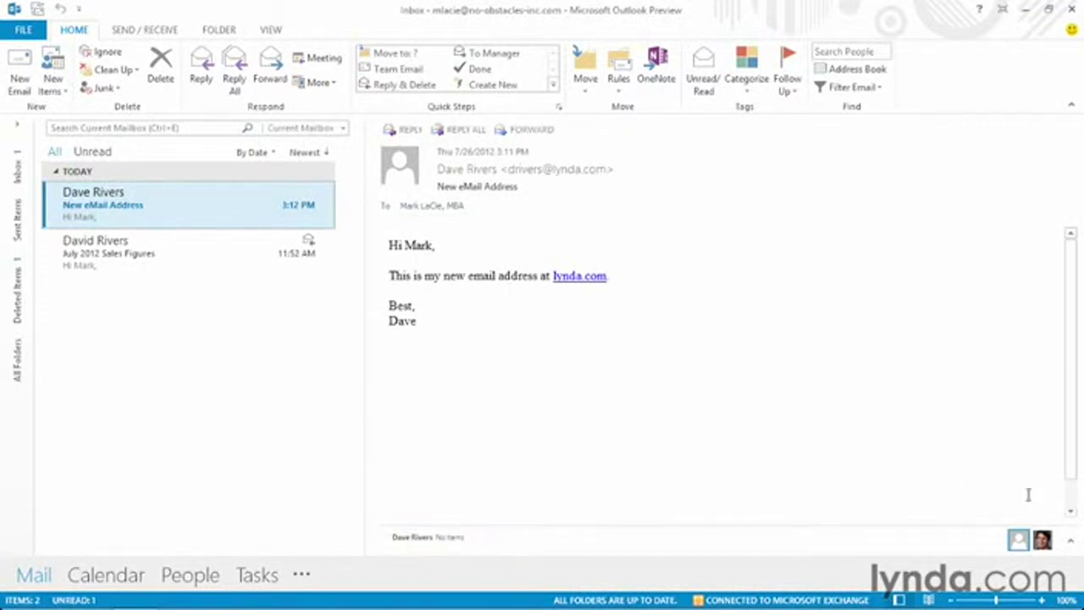
{"action": "left_click", "coordinate": [1070, 545]}
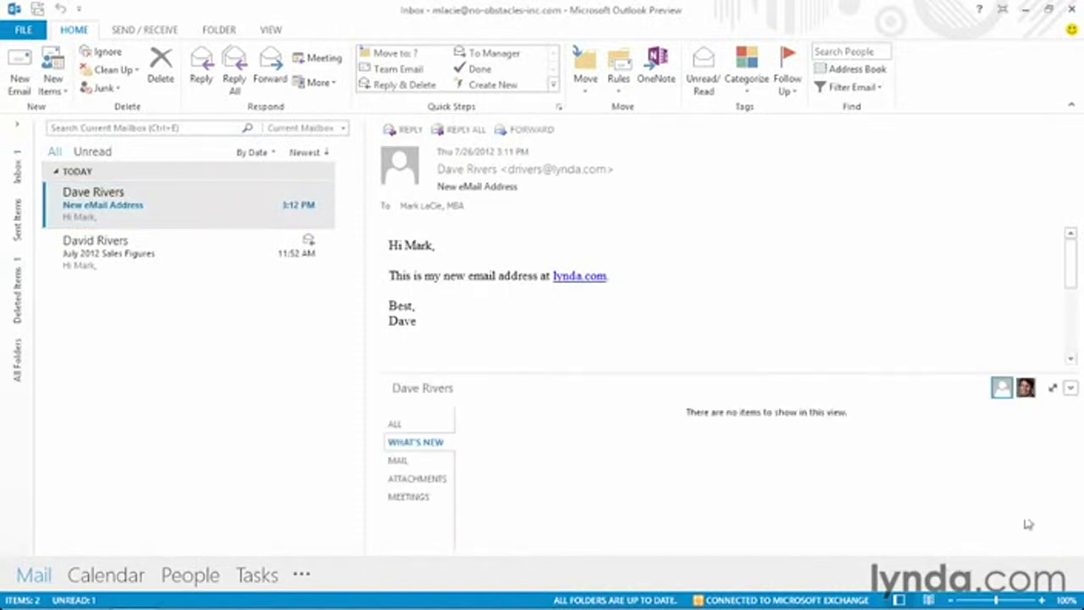
{"action": "left_click", "coordinate": [397, 426]}
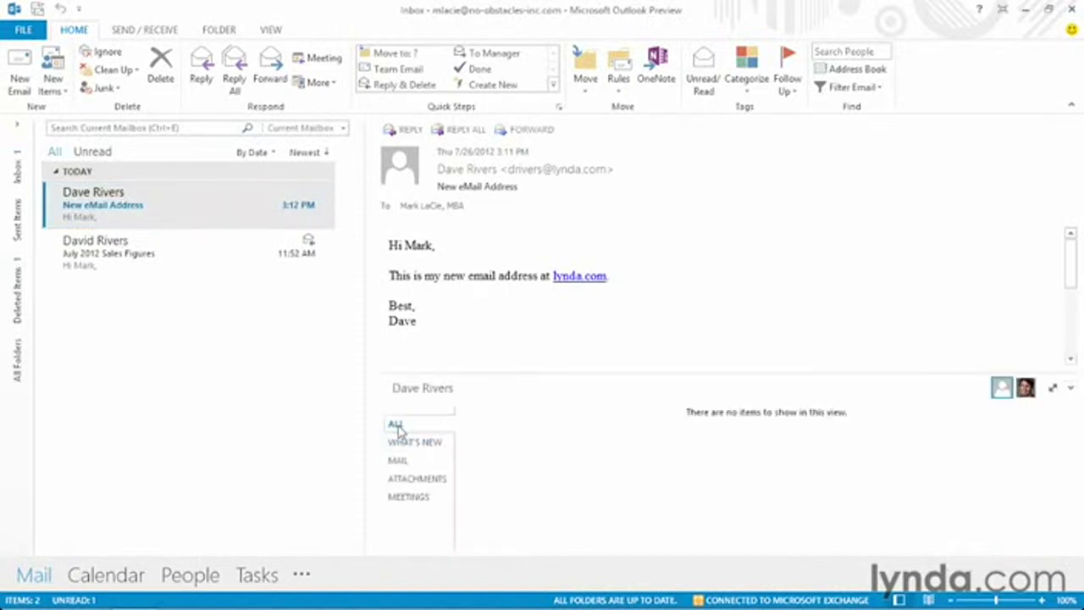
{"action": "left_click", "coordinate": [402, 444]}
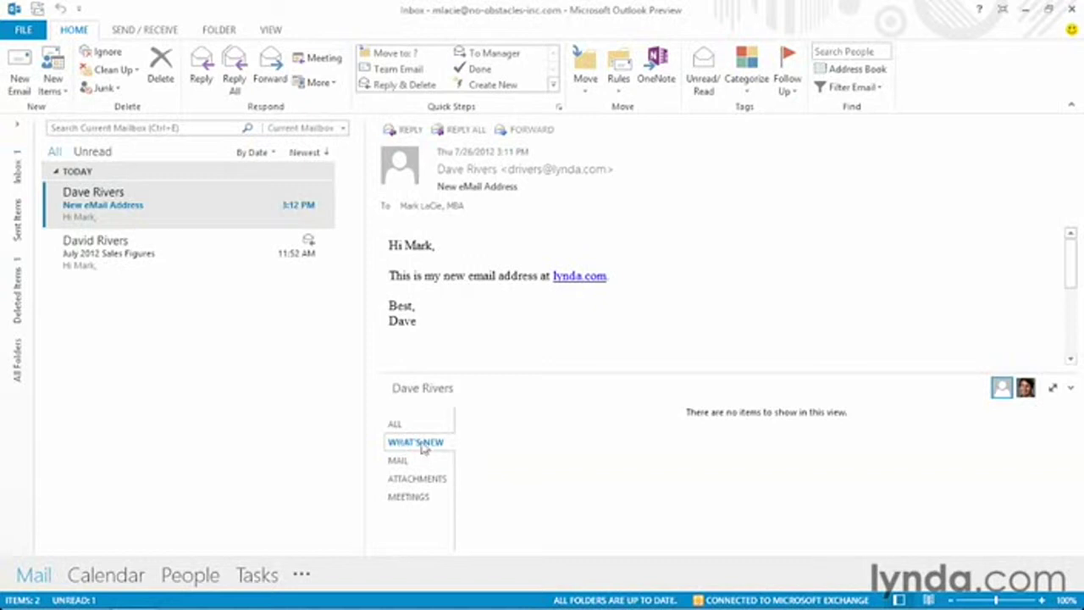
{"action": "left_click", "coordinate": [1071, 390]}
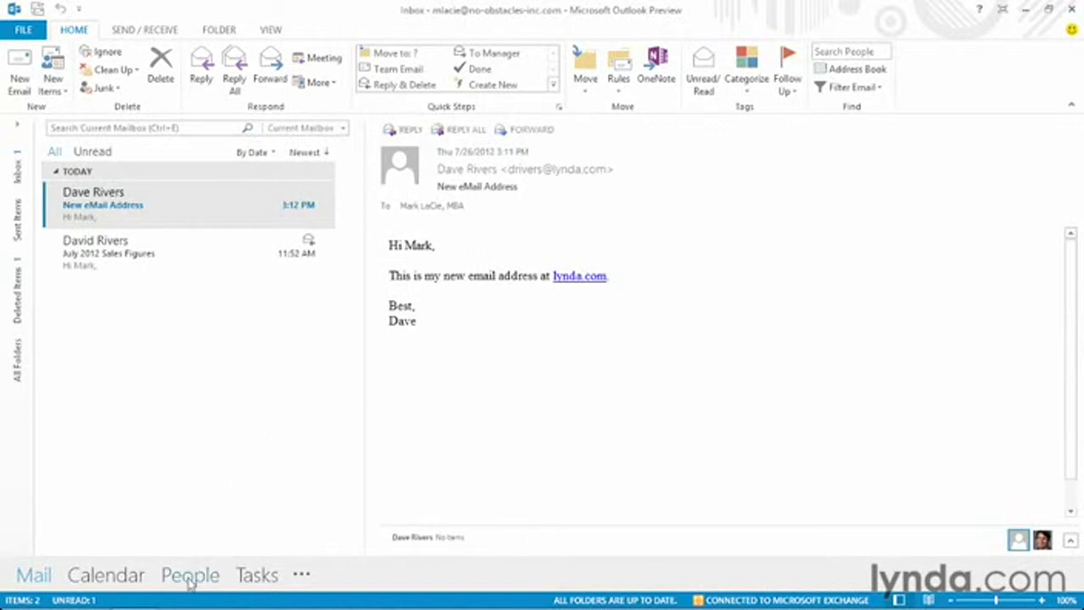
Step: Add the New eMail Address message's sender to Favorites via the contact card photo
{"action": "mouse_move", "coordinate": [189, 582]}
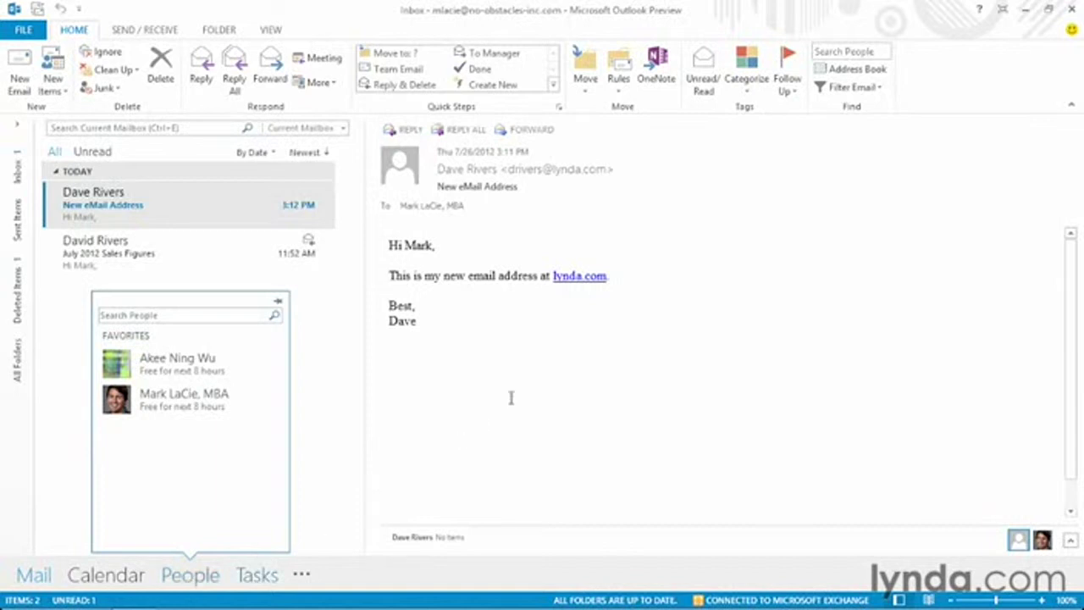
{"action": "right_click", "coordinate": [400, 171]}
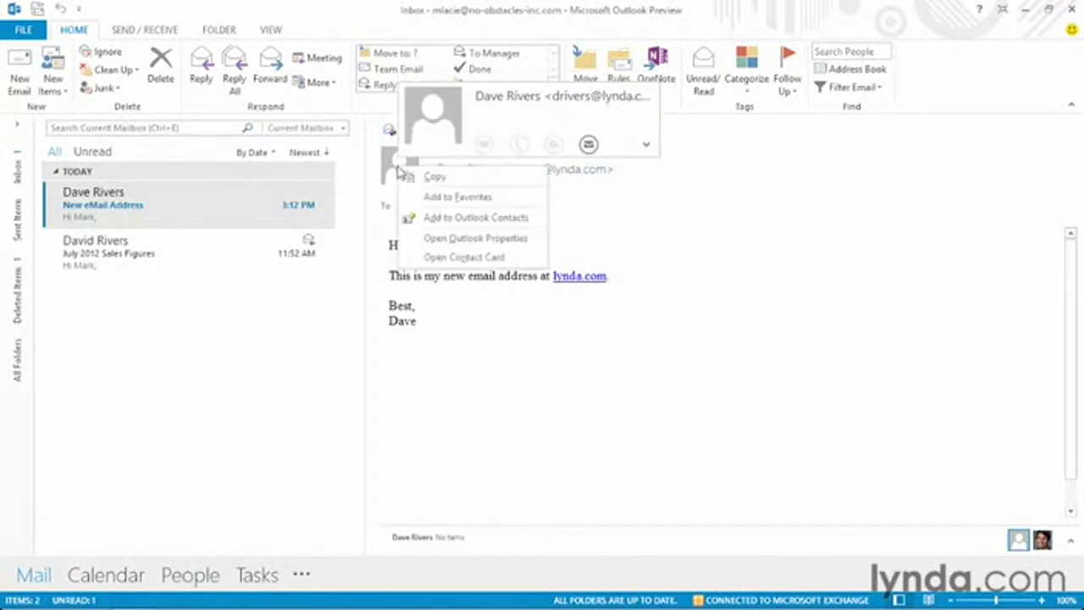
{"action": "left_click", "coordinate": [432, 196]}
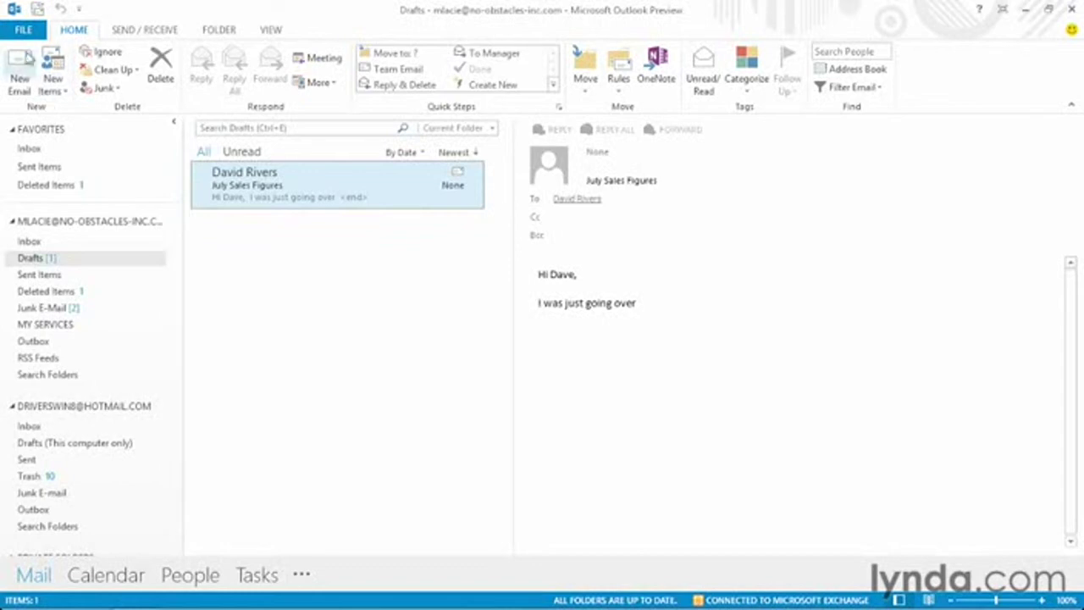
Step: Open the Office Account page and list the Storage services available under Add a service
{"action": "left_click", "coordinate": [23, 30]}
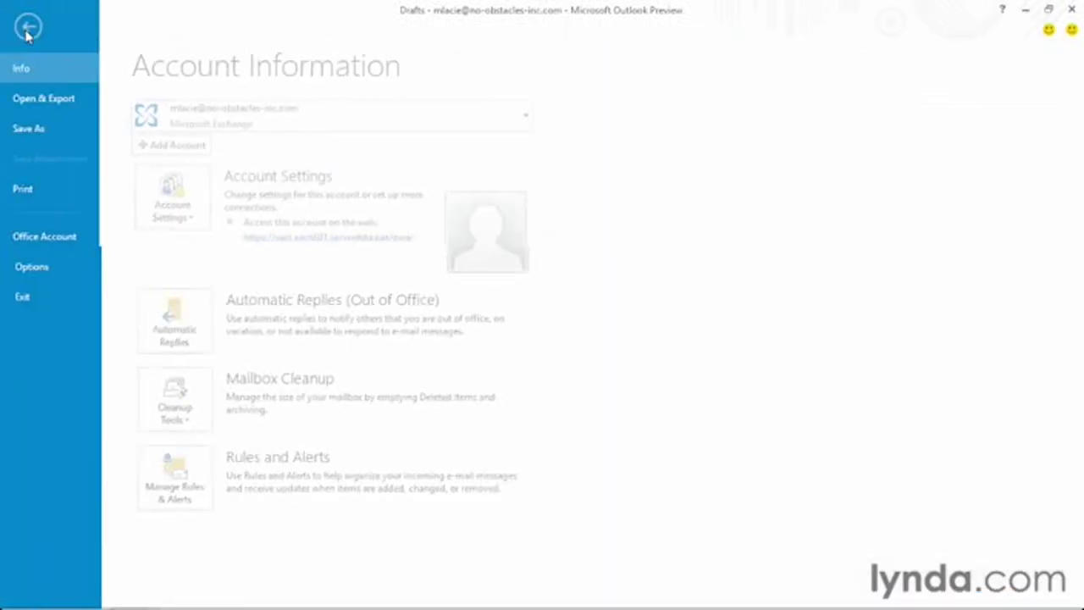
{"action": "left_click", "coordinate": [45, 238]}
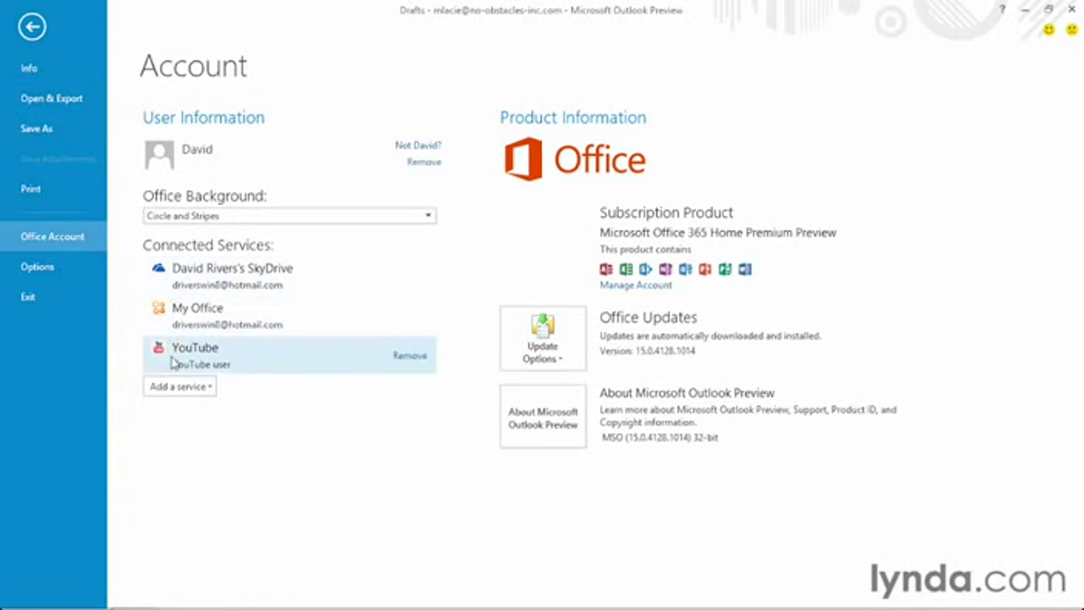
{"action": "left_click", "coordinate": [174, 388]}
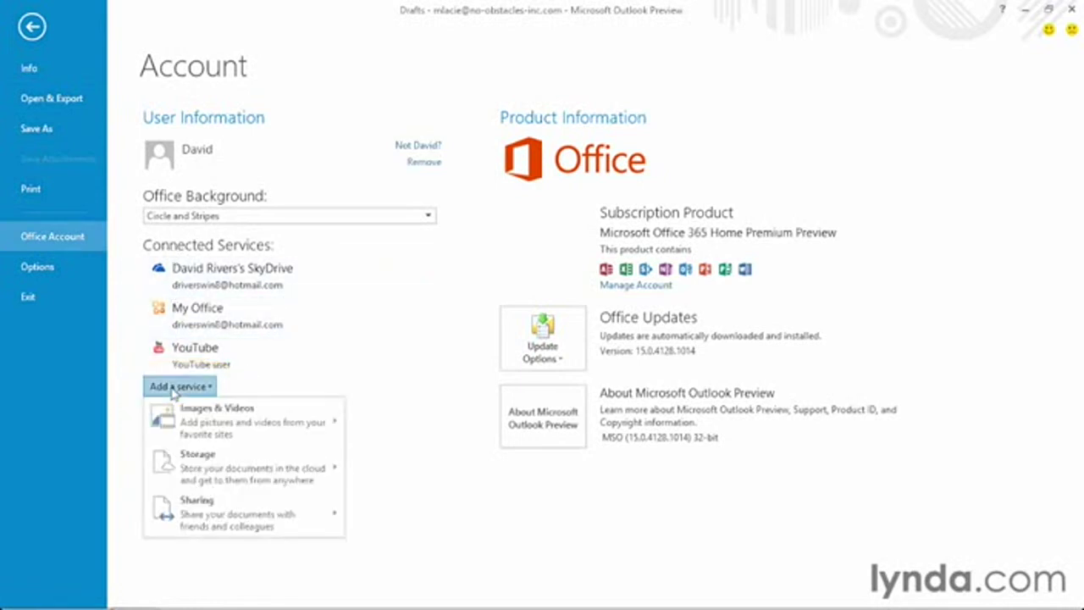
{"action": "mouse_move", "coordinate": [182, 476]}
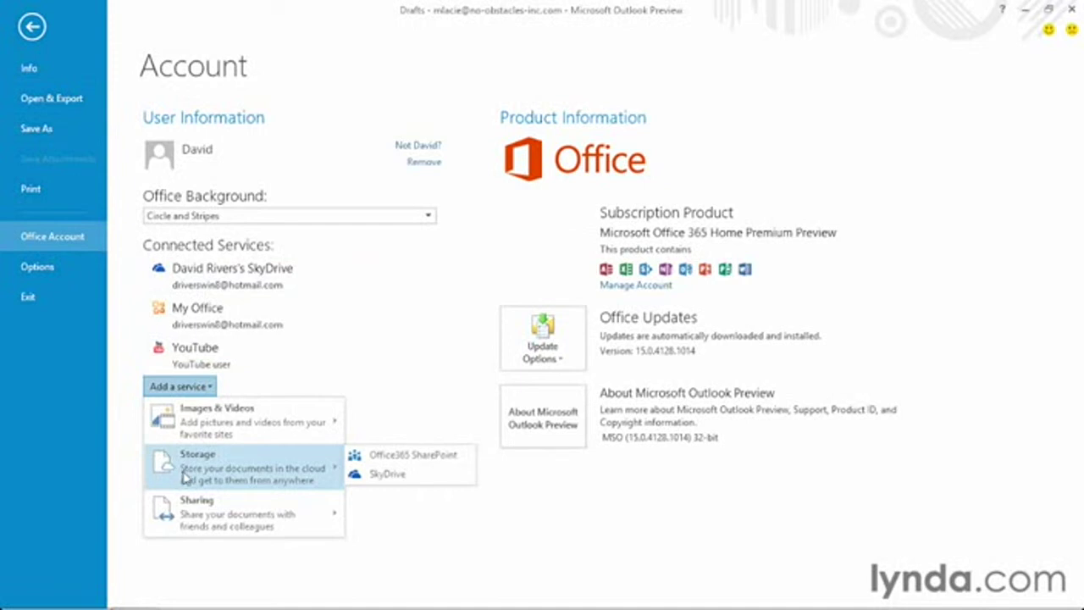
Step: Begin adding Office365 SharePoint storage, then cancel its sign-in without connecting it
{"action": "left_click", "coordinate": [385, 458]}
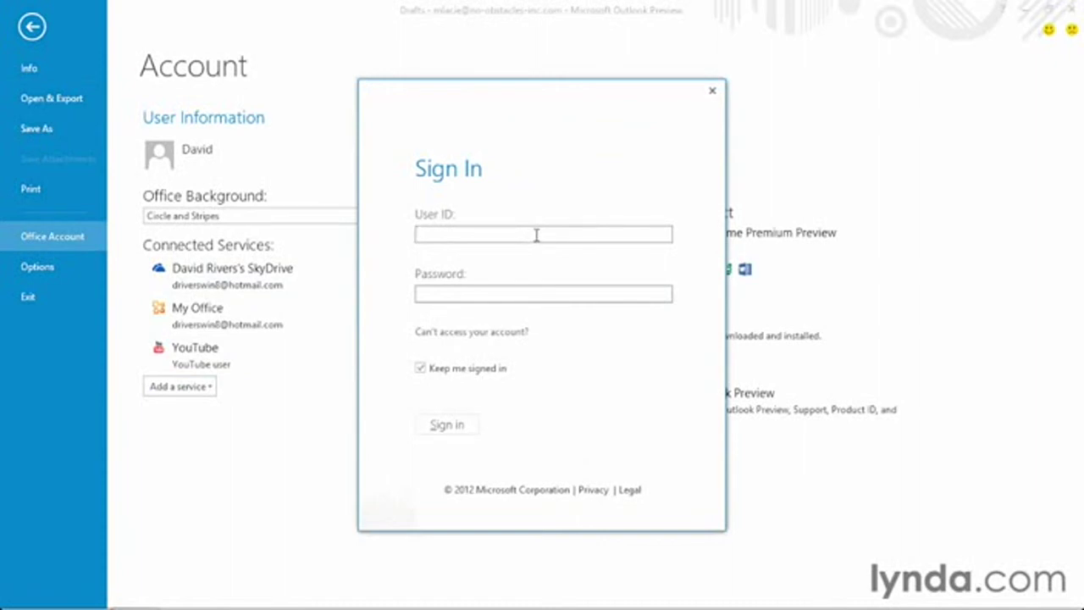
{"action": "left_click", "coordinate": [713, 91]}
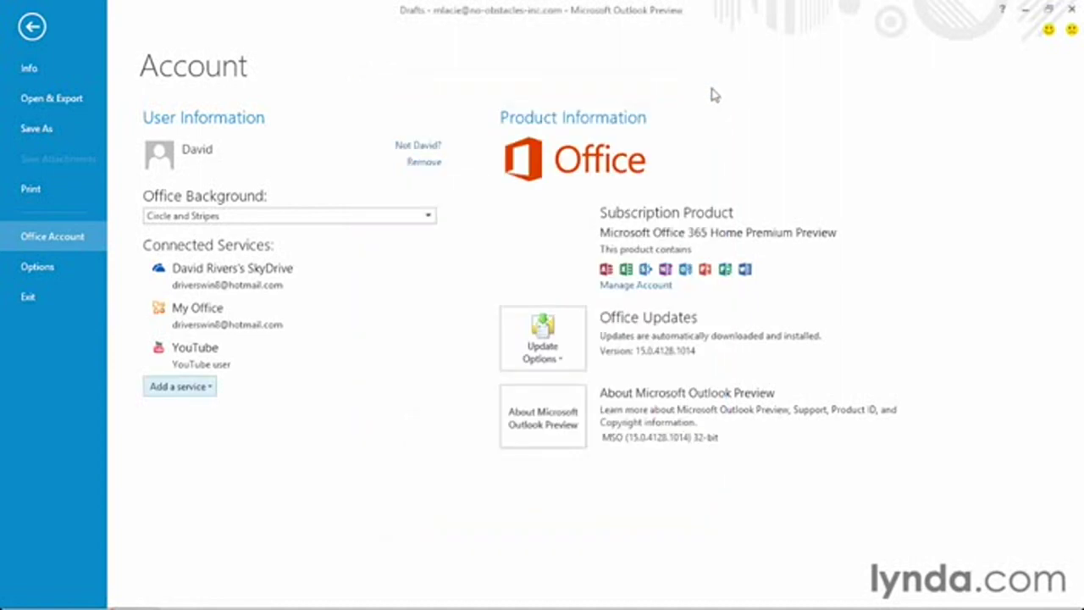